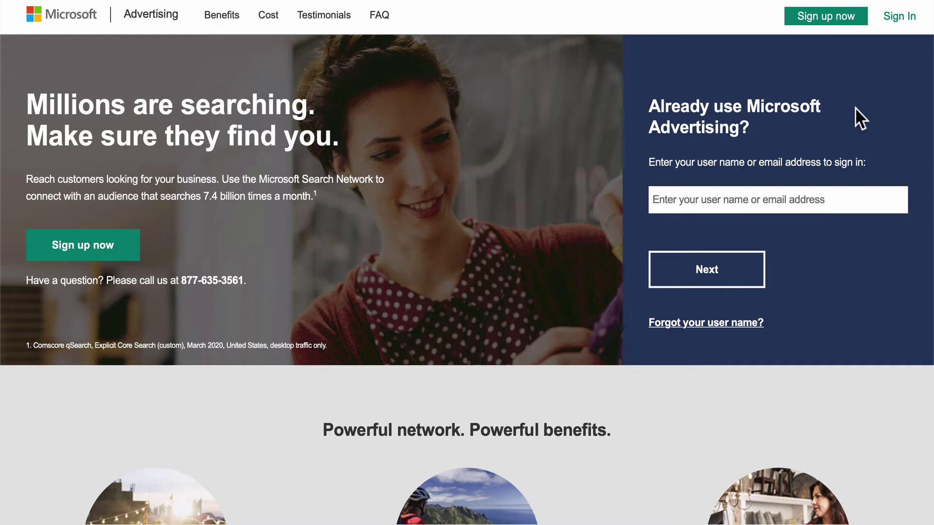
- Go from the Microsoft Advertising home page to the Microsoft account sign-in page
left_click(835, 17)
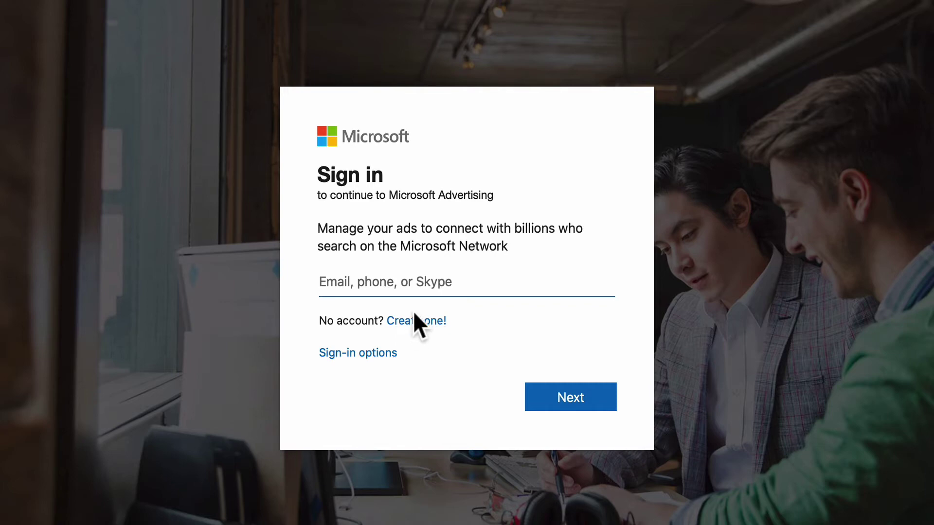
- Start a new Microsoft account with the business email address and proceed to password creation
left_click(413, 320)
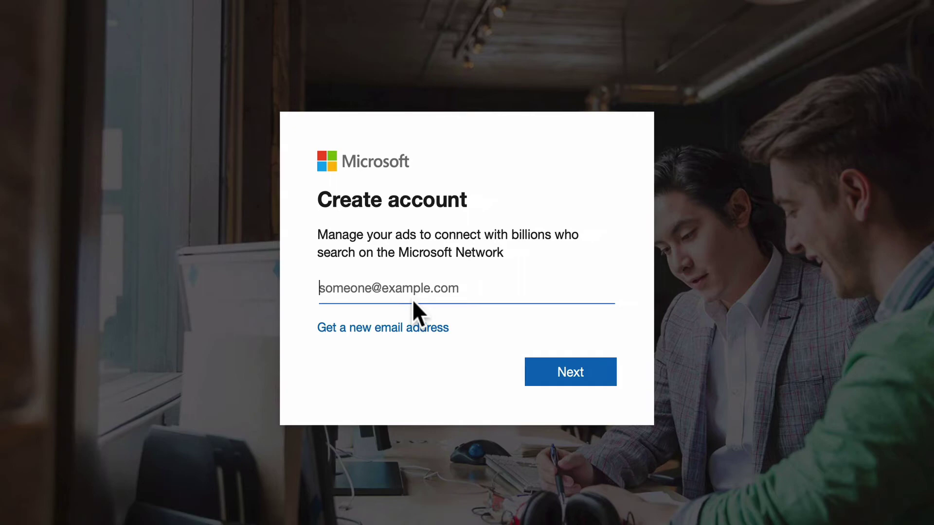
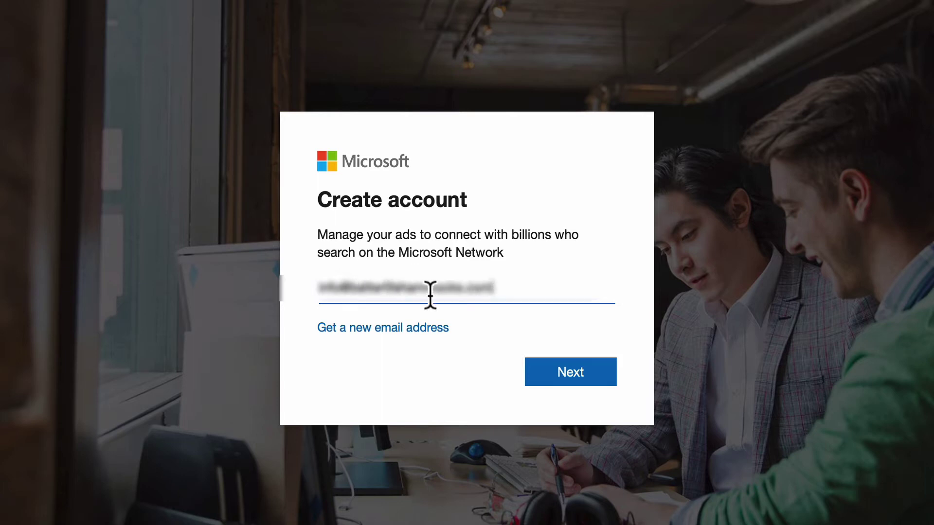
left_click(564, 372)
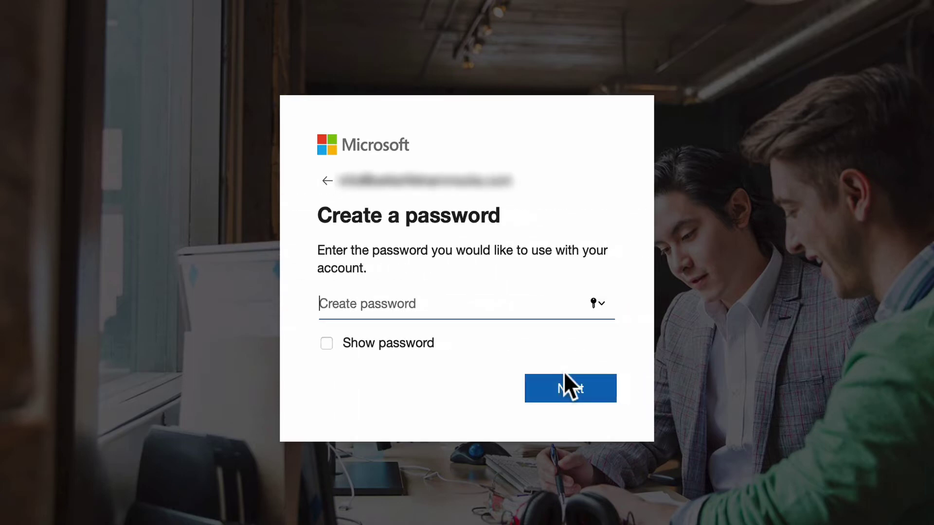
- Set the account password and enter the user's first and last name
type("•••••••••••")
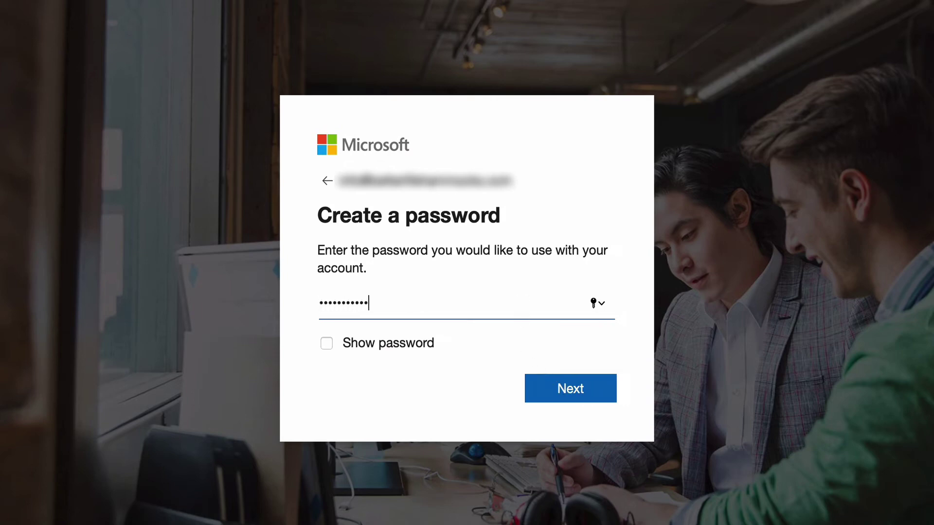
type("•••••")
left_click(555, 389)
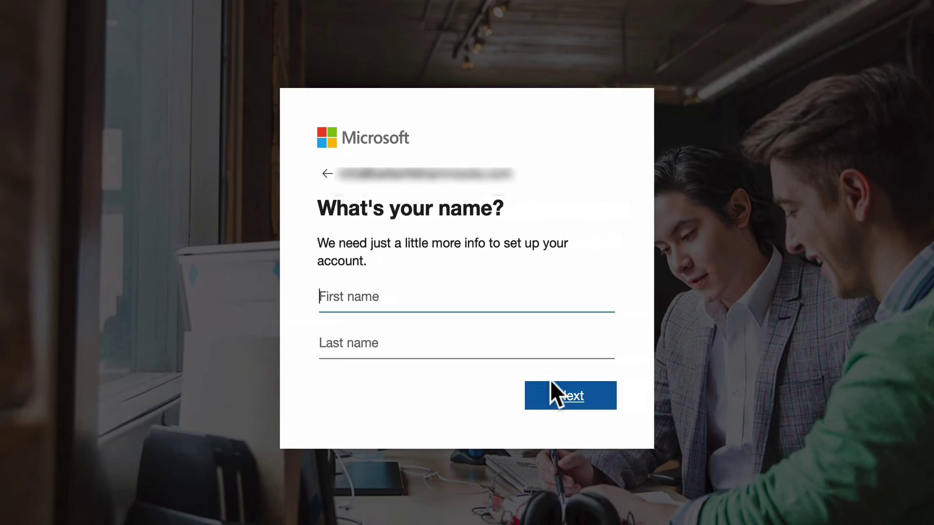
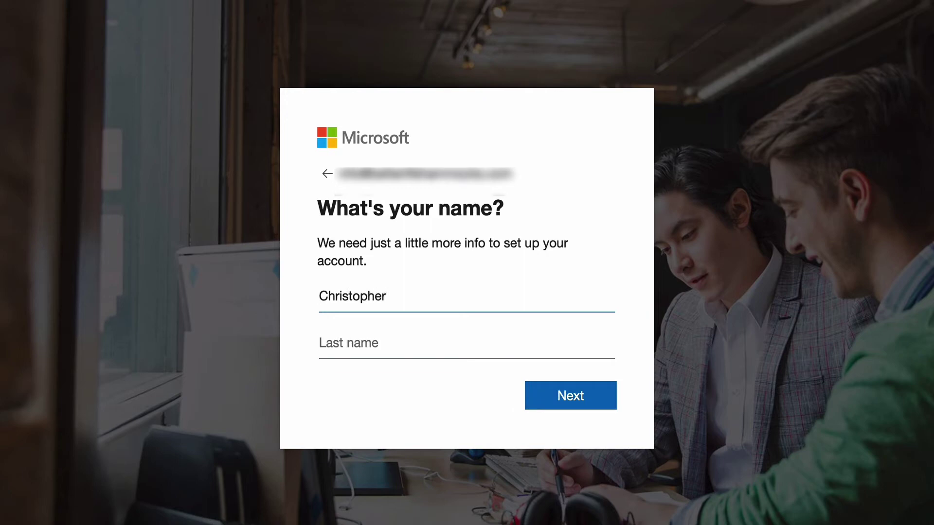
key("Tab")
left_click(582, 392)
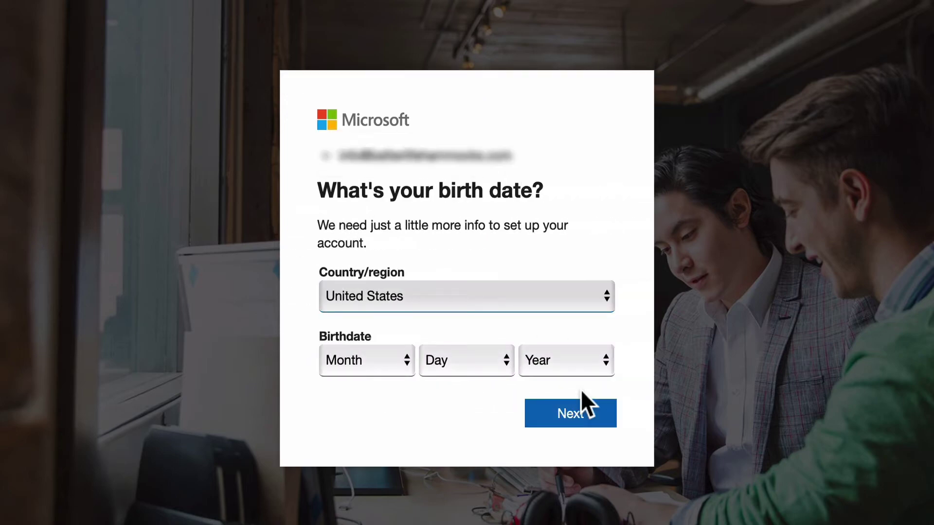
- Set the birth date to November 8, 2017 and continue
left_click(406, 361)
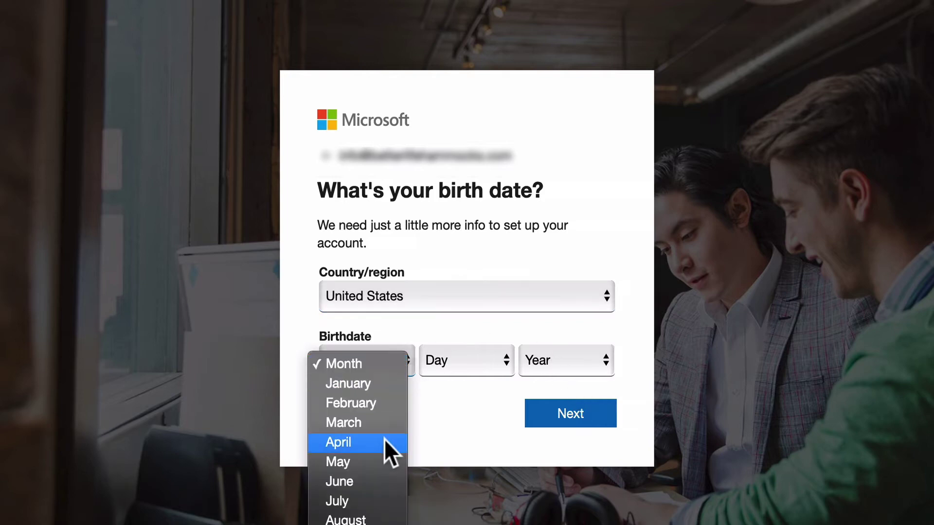
left_click(346, 511)
left_click(474, 365)
left_click(459, 517)
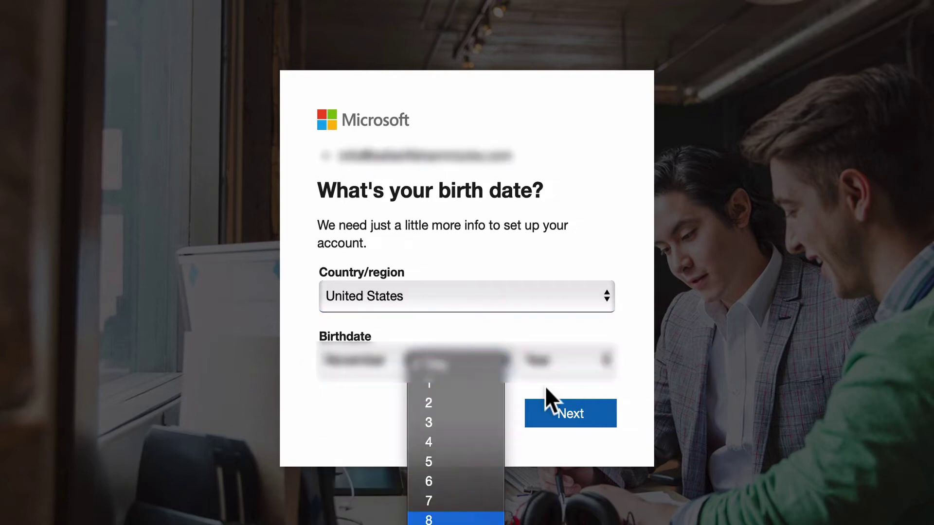
left_click(561, 355)
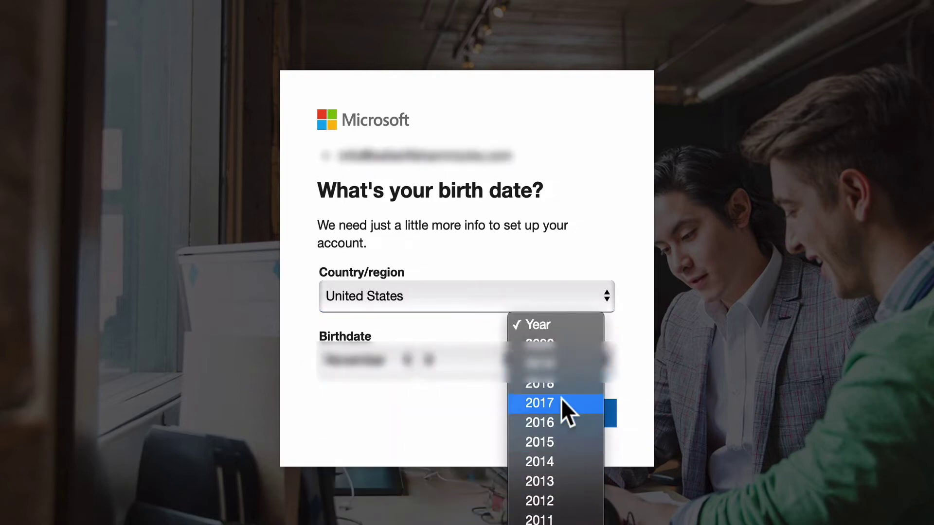
left_click(563, 409)
left_click(579, 413)
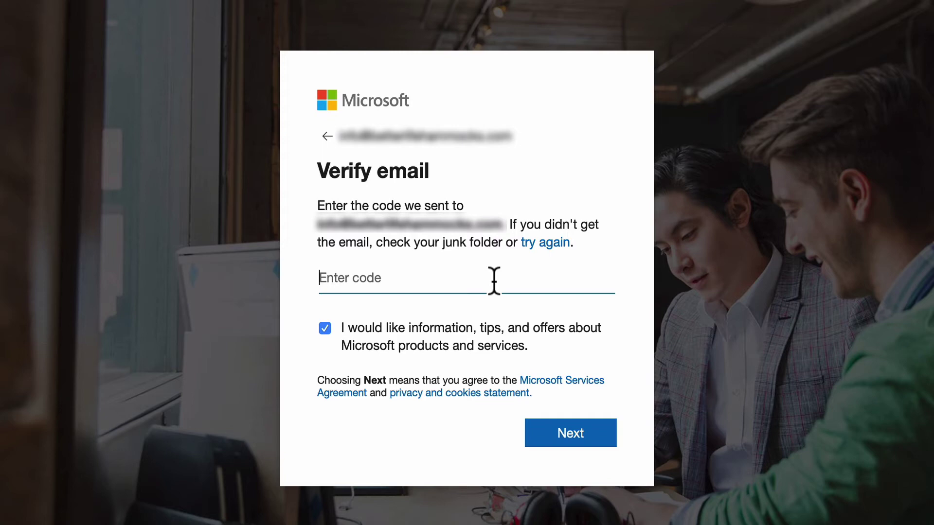
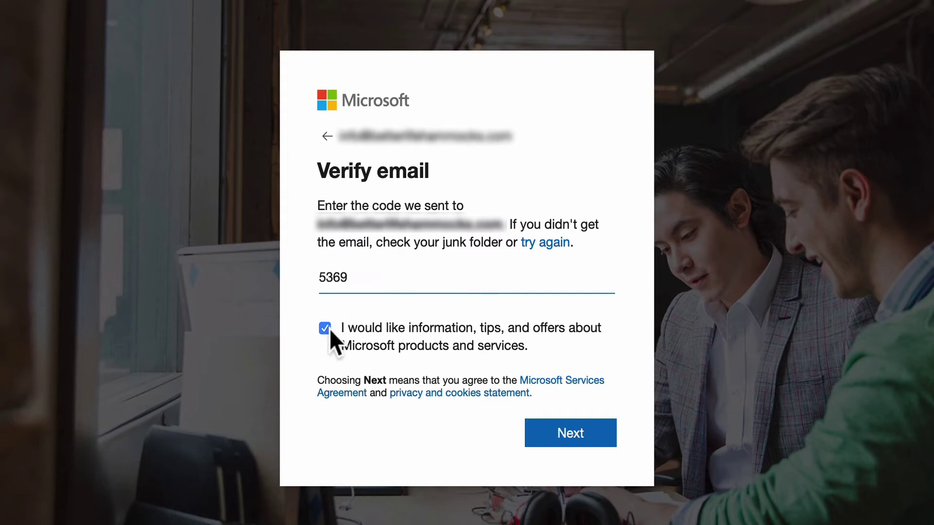
- Enter the emailed verification code, opt out of marketing emails, and solve the captcha
left_click(327, 329)
left_click(571, 431)
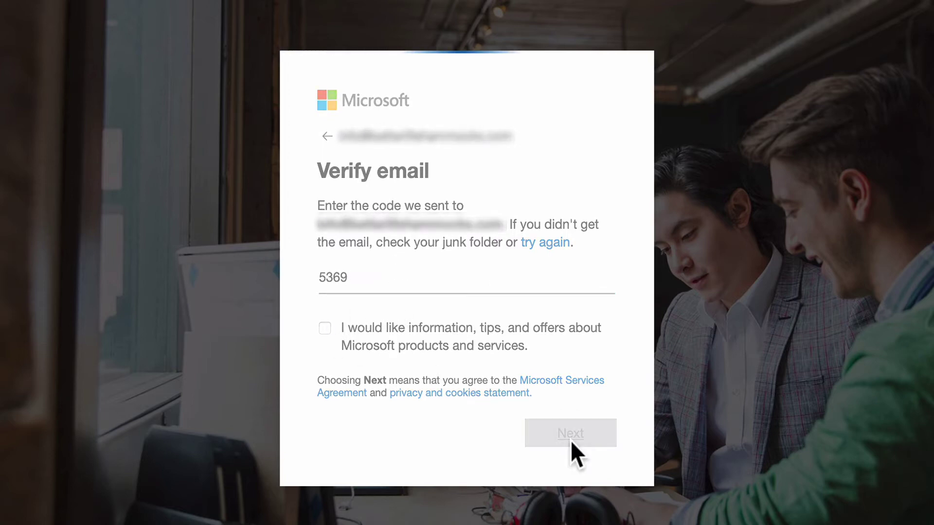
type("d")
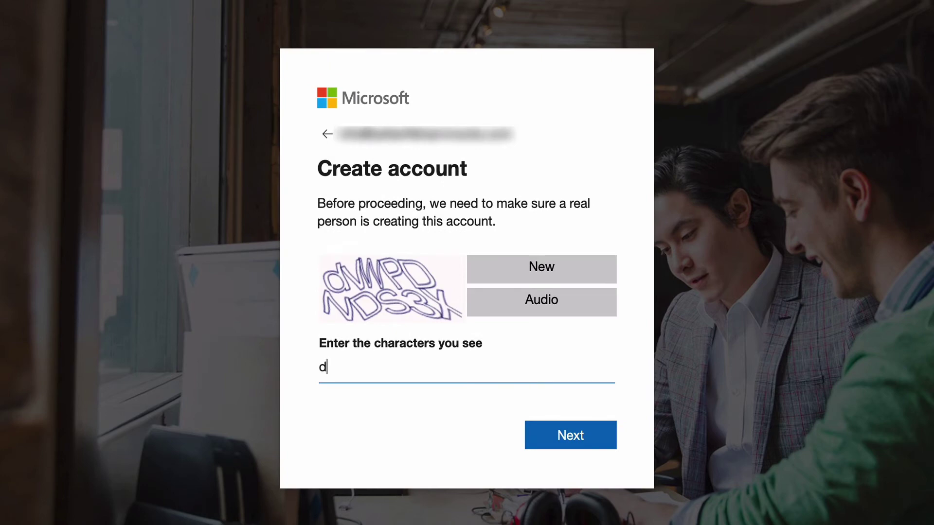
type("vwpdnds3x")
left_click(567, 434)
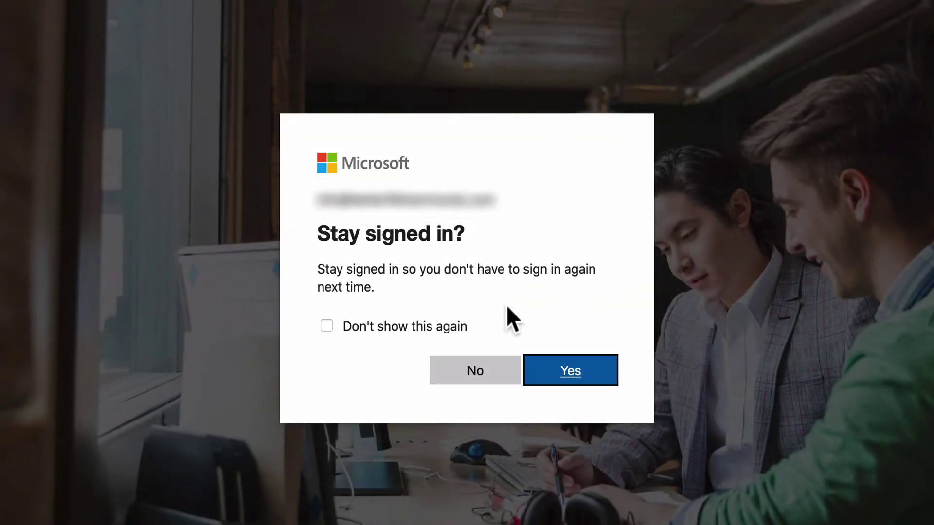
- Stay signed in, verify with an emailed code, and decline the passwordless sign-in app
left_click(577, 373)
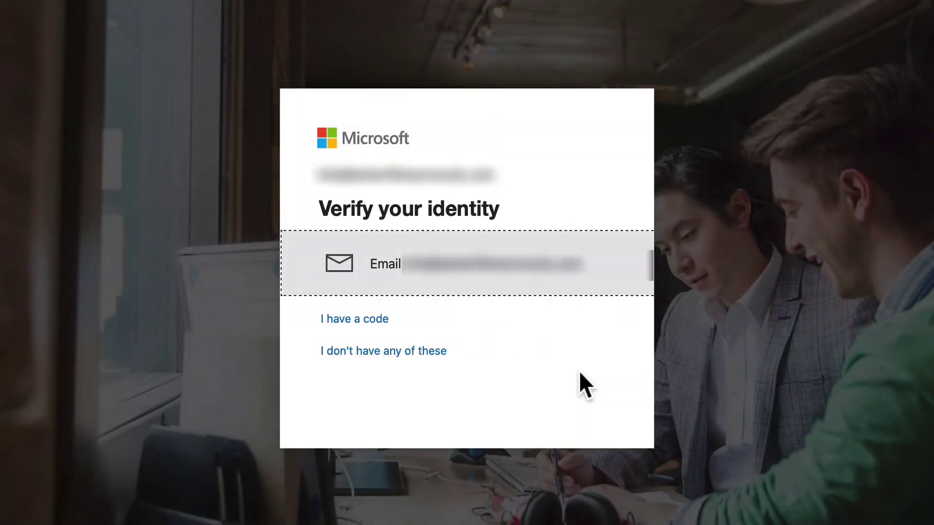
left_click(491, 267)
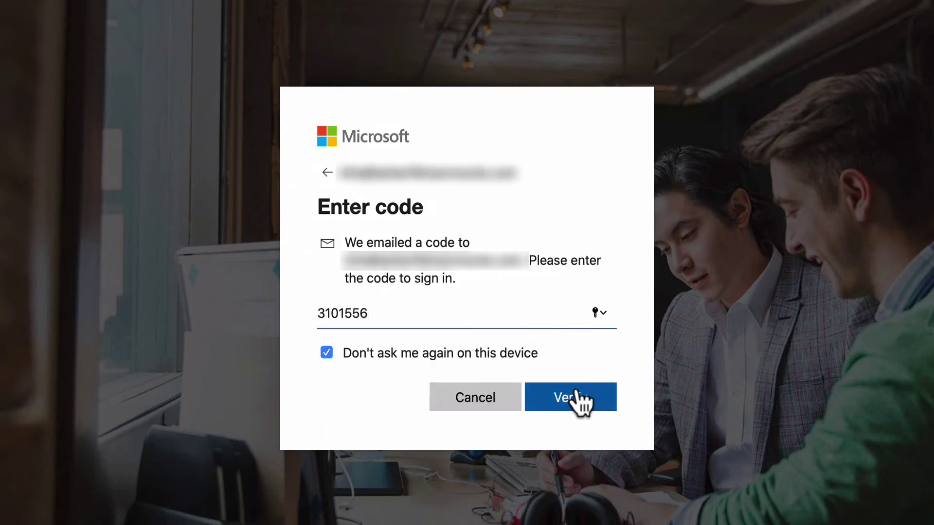
left_click(571, 399)
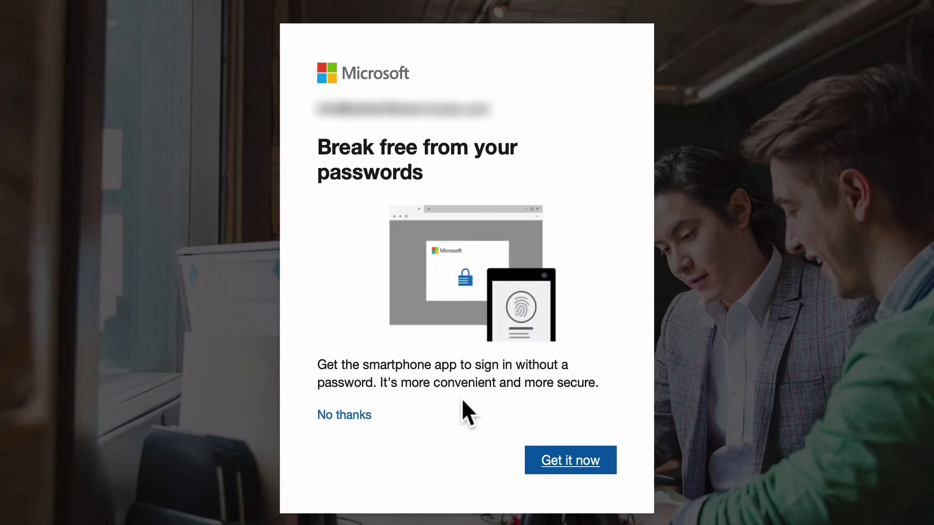
left_click(357, 414)
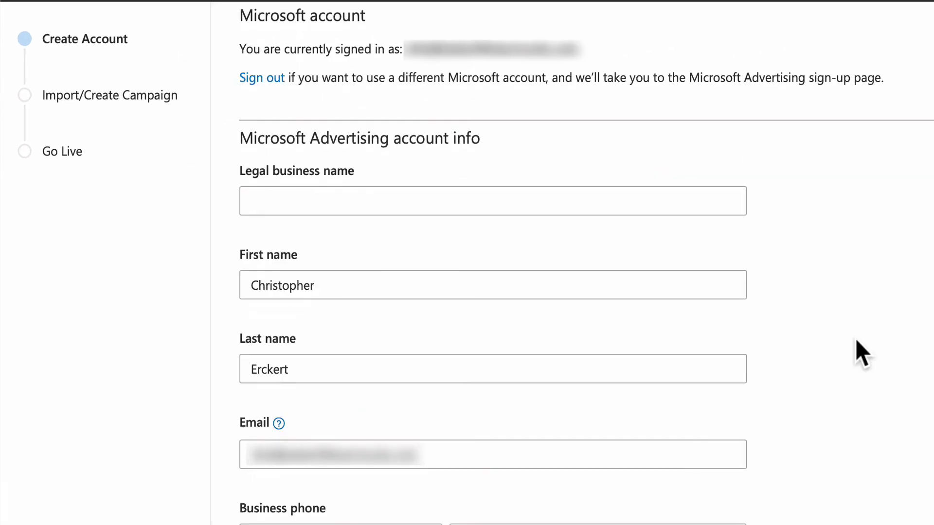
- Enter the legal business name, then review United States location, USD currency and time zone
type("Chris")
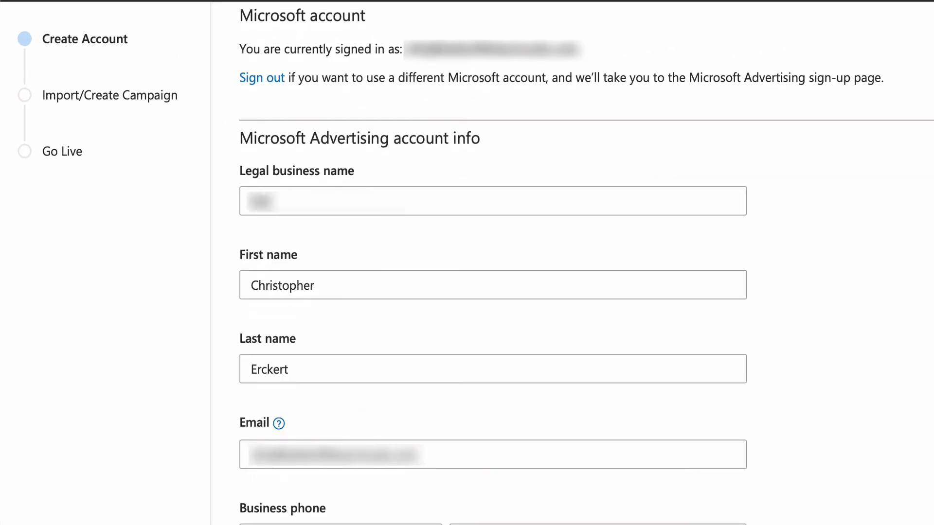
type(" Ad Marketing")
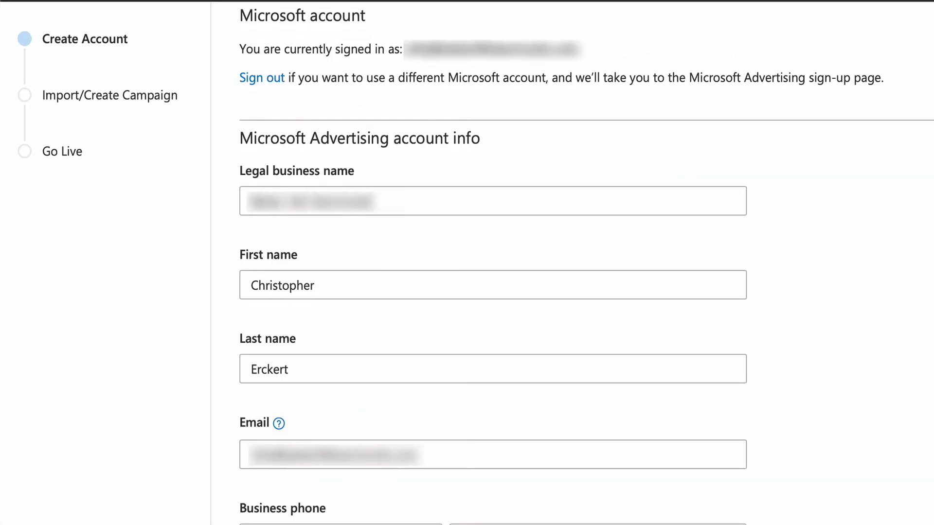
scroll(866, 423, "down", 1)
scroll(866, 417, "down", 8)
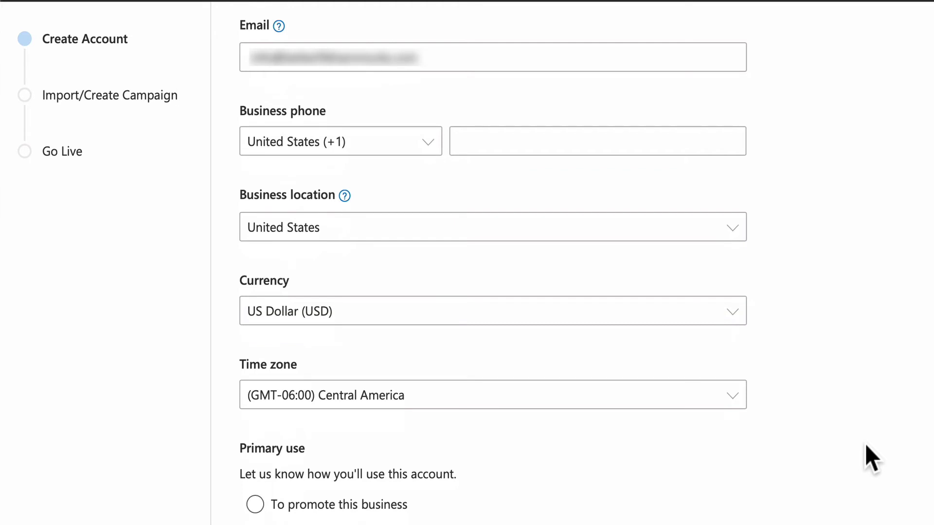
scroll(865, 443, "down", 2)
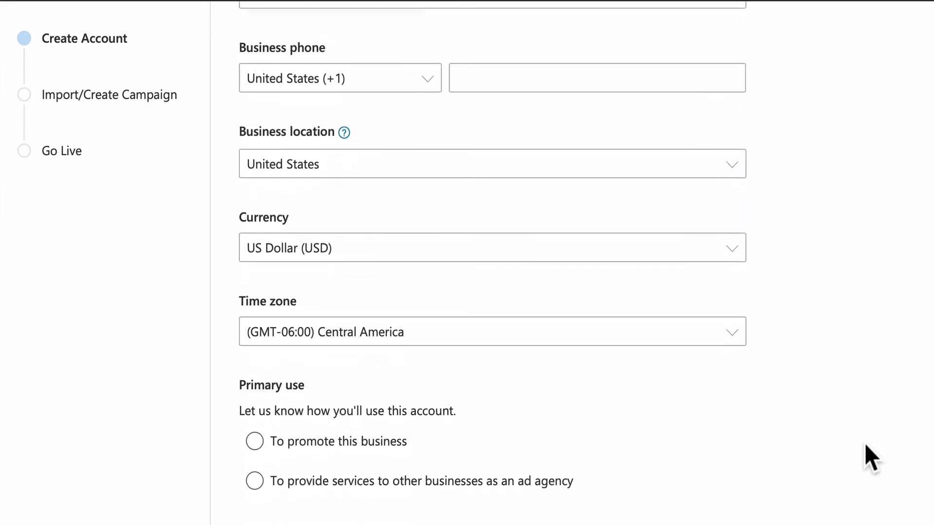
scroll(535, 255, "up", 1)
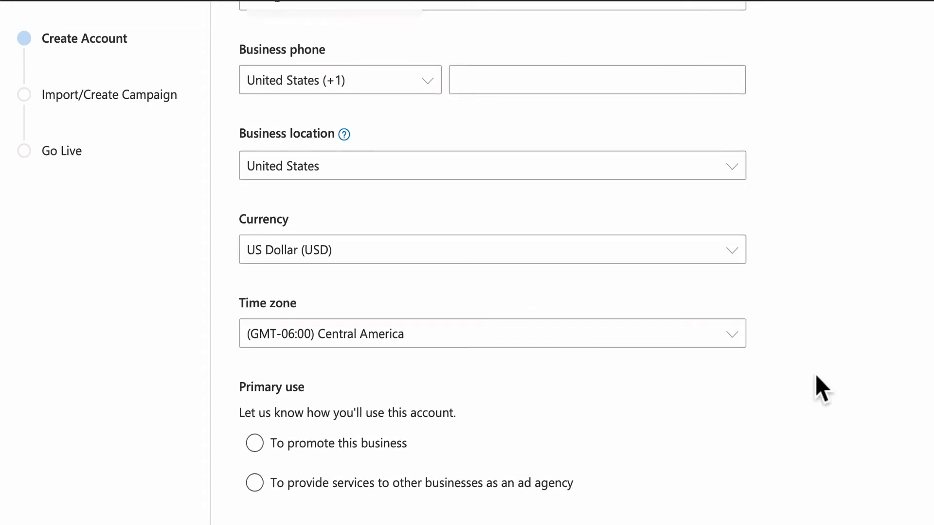
scroll(816, 376, "down", 1)
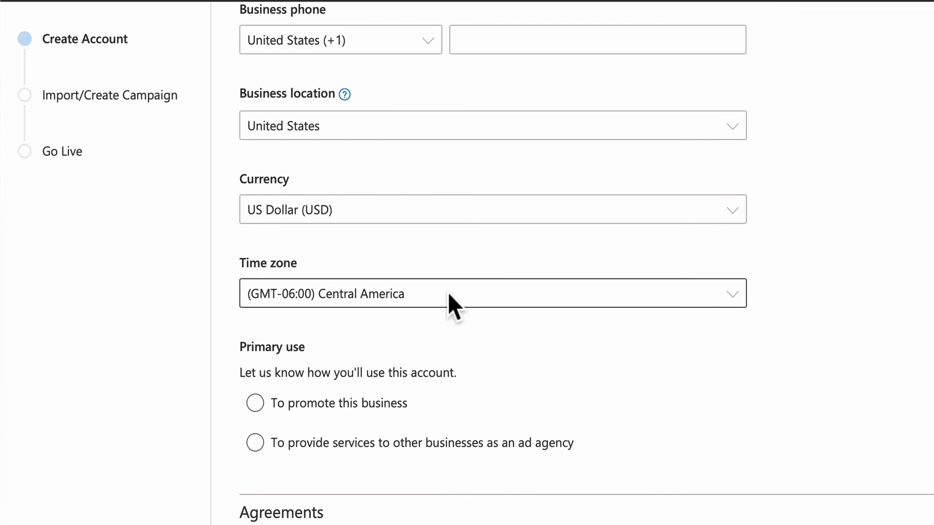
- Choose Central Time (U.S. & Canada), select To promote this business, accept the terms, and create the account
left_click(447, 293)
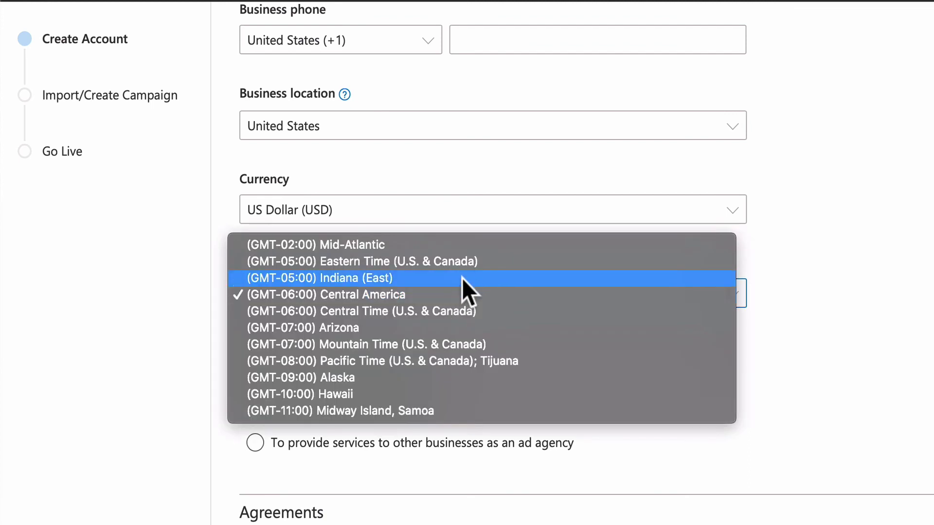
left_click(473, 311)
scroll(788, 340, "down", 1)
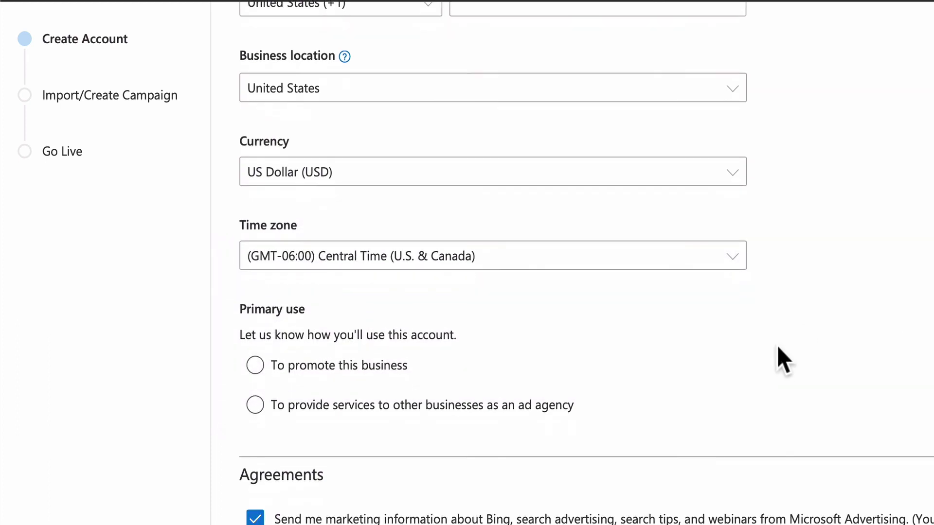
left_click(392, 365)
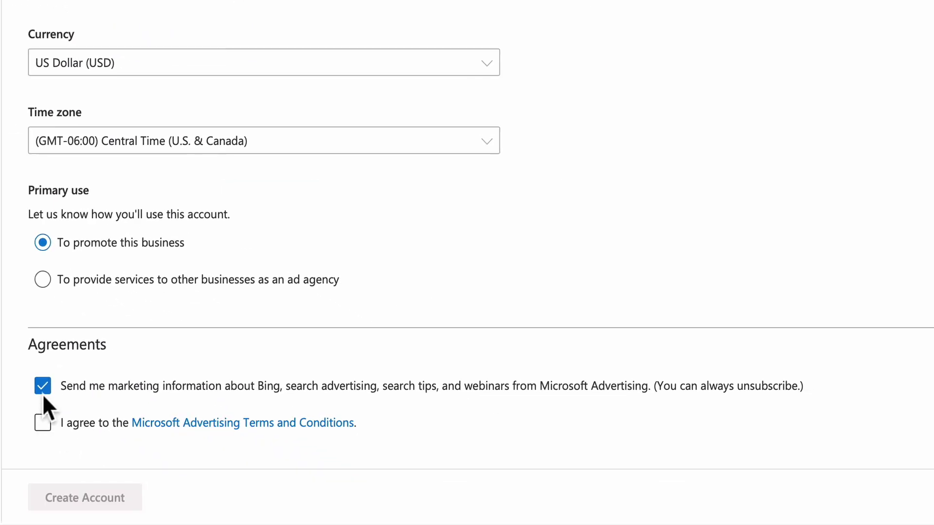
left_click(43, 423)
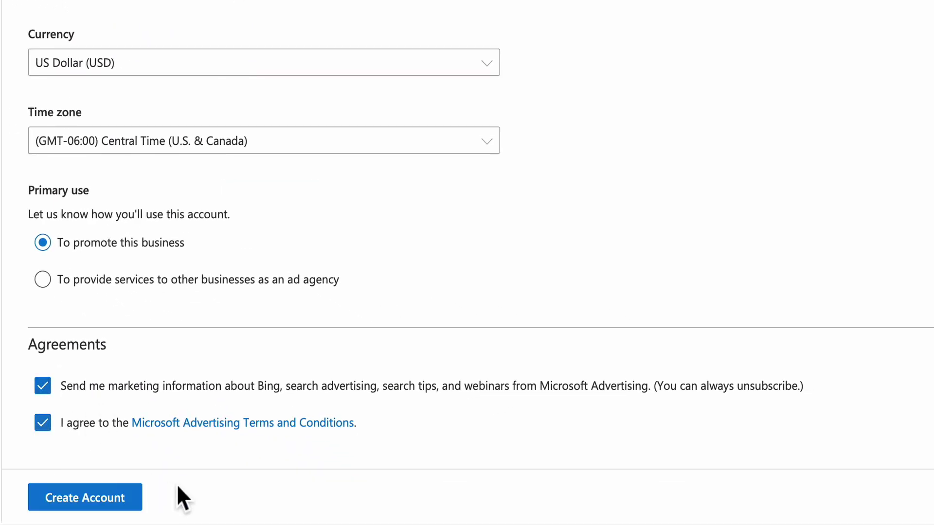
left_click(117, 501)
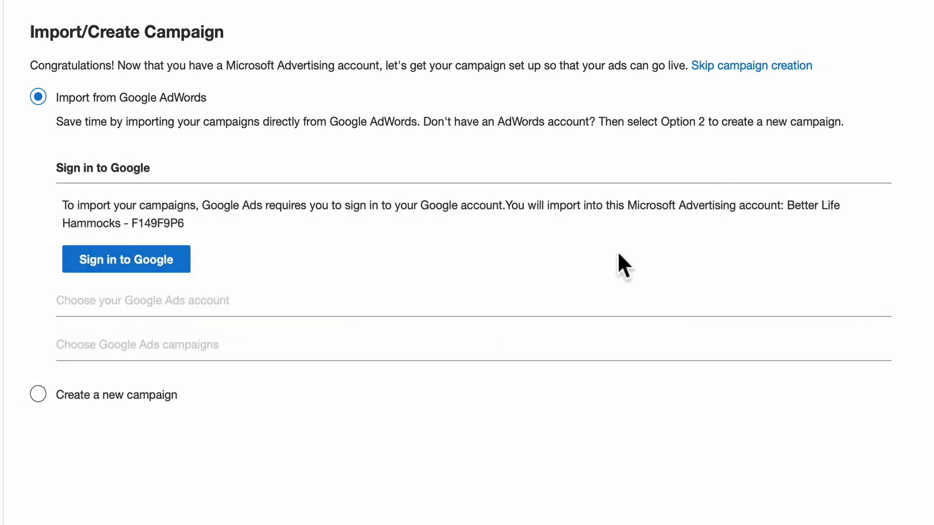
- Skip both campaign creation and payment information setup
left_click(762, 68)
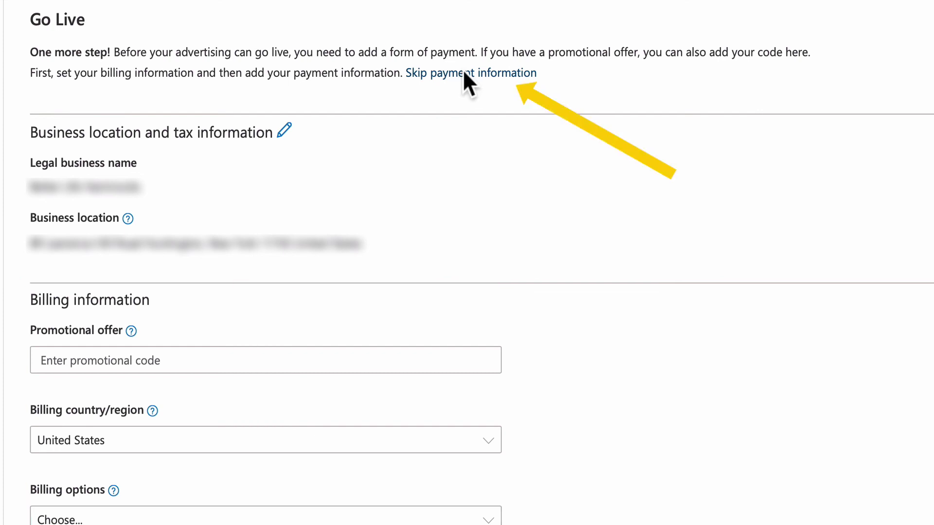
left_click(463, 71)
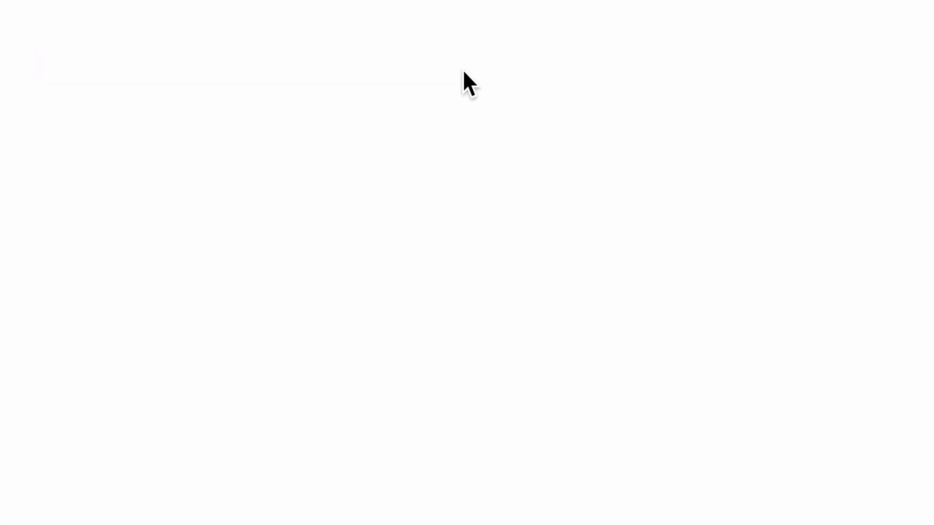